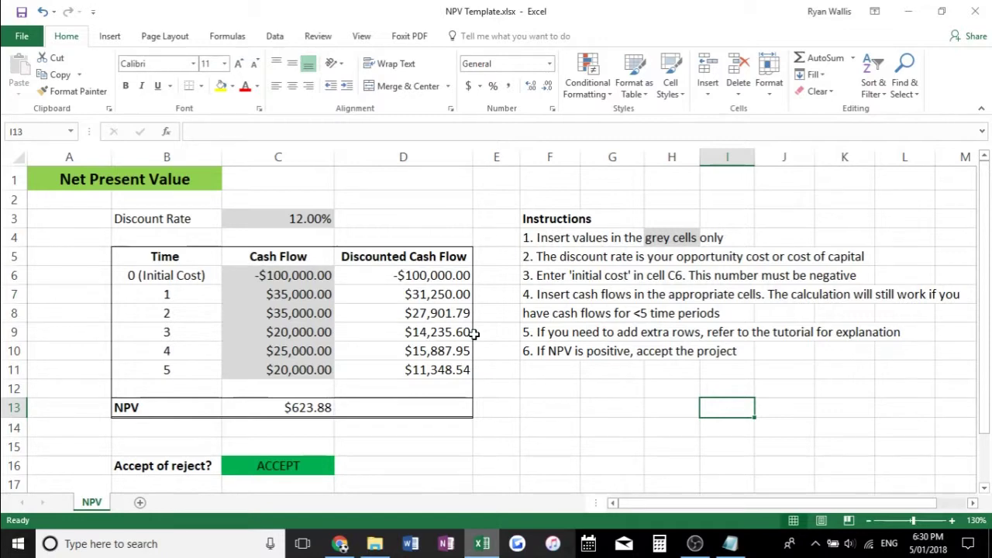
Delete the sample cash flows in C6:C11 and the 12% discount rate in C3.
{"action": "left_click_drag", "start_coordinate": [287, 276], "coordinate": [297, 382]}
{"action": "key", "text": "Delete"}
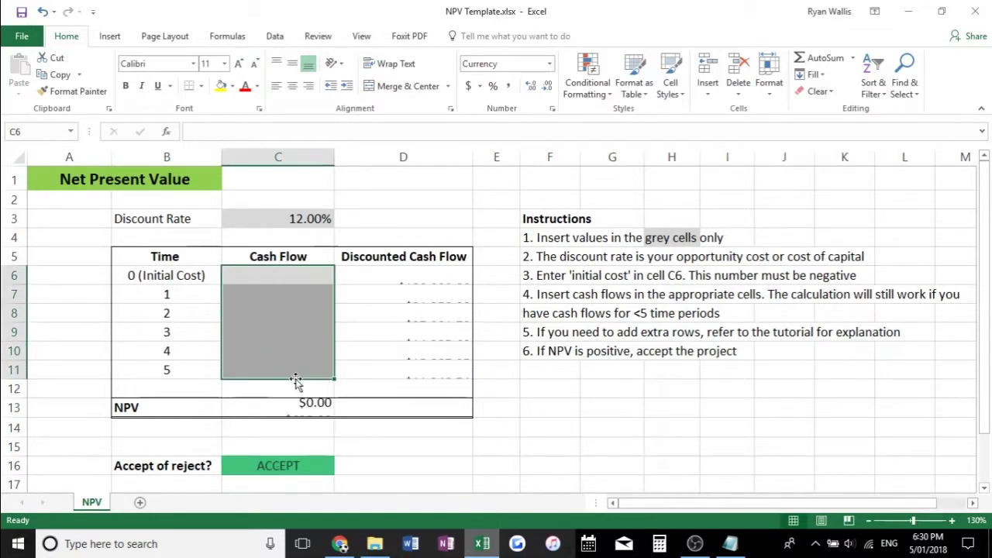
{"action": "left_click", "coordinate": [286, 215]}
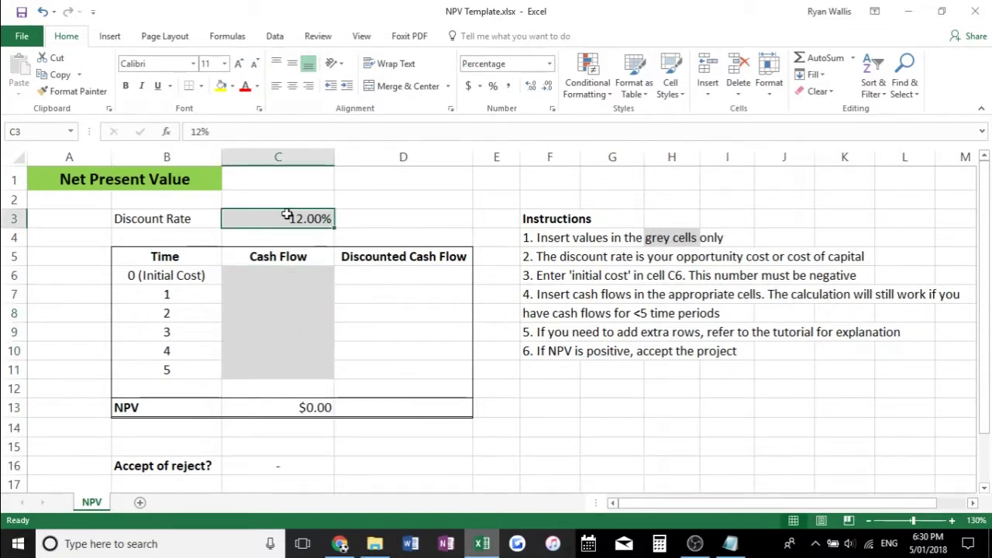
{"action": "key", "text": "Delete"}
{"action": "left_click", "coordinate": [387, 219]}
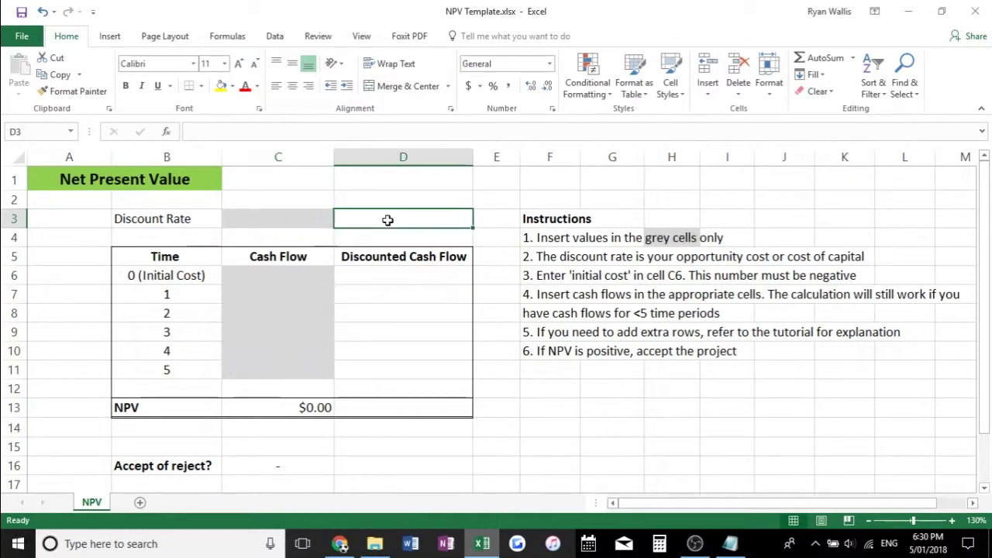
{"action": "left_click", "coordinate": [316, 221]}
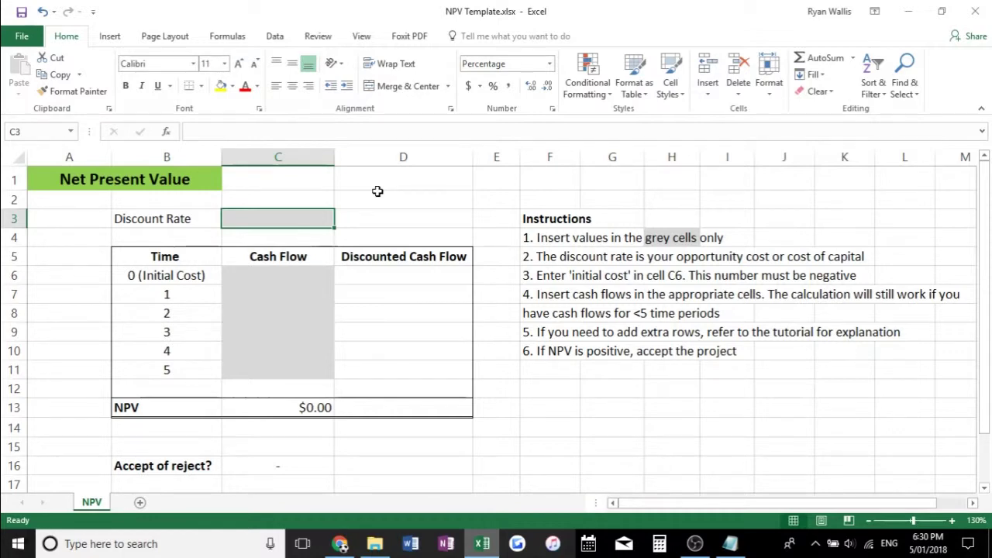
Enter a 10% discount rate in C3 and a -50000 initial cost in C6.
{"action": "type", "text": "10"}
{"action": "key", "text": "Return"}
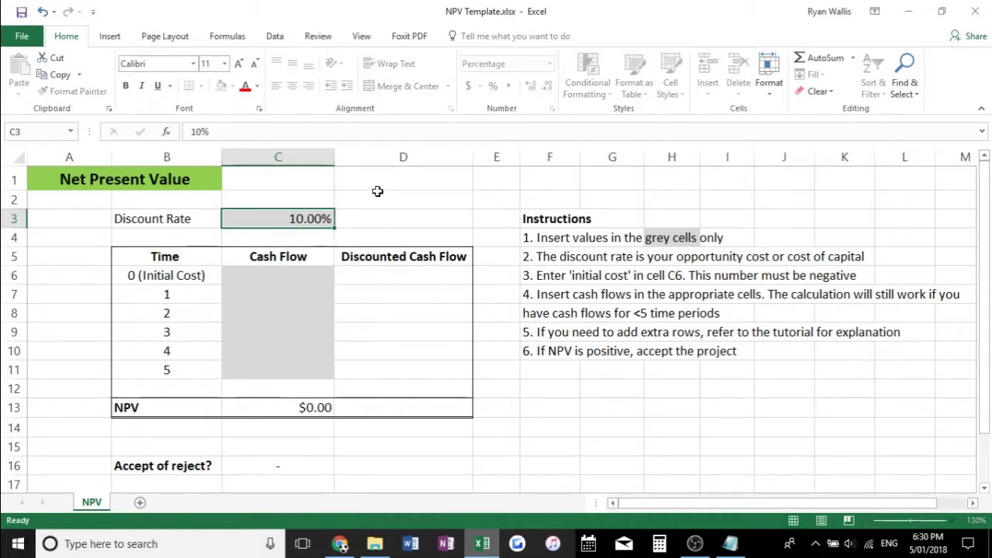
{"action": "left_click", "coordinate": [294, 275]}
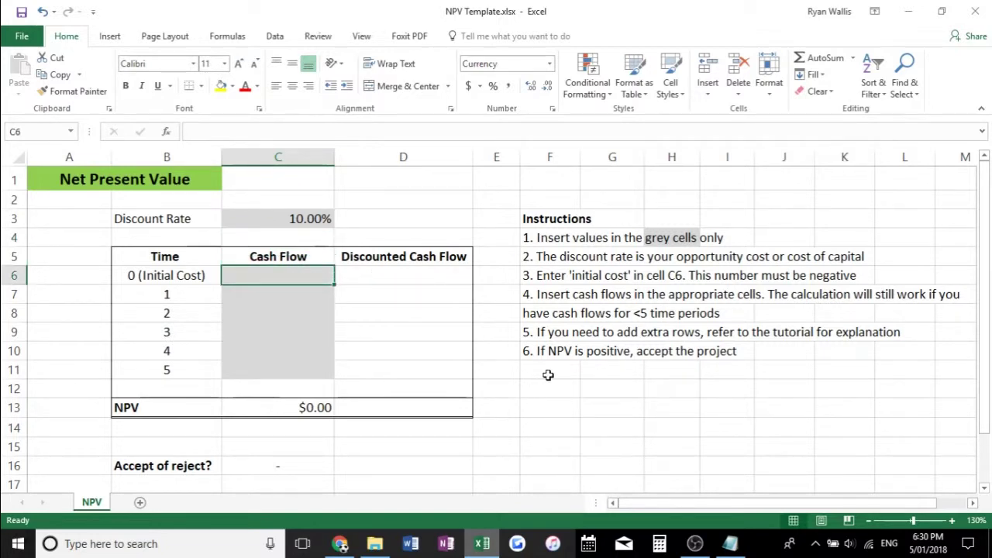
{"action": "type", "text": "-"}
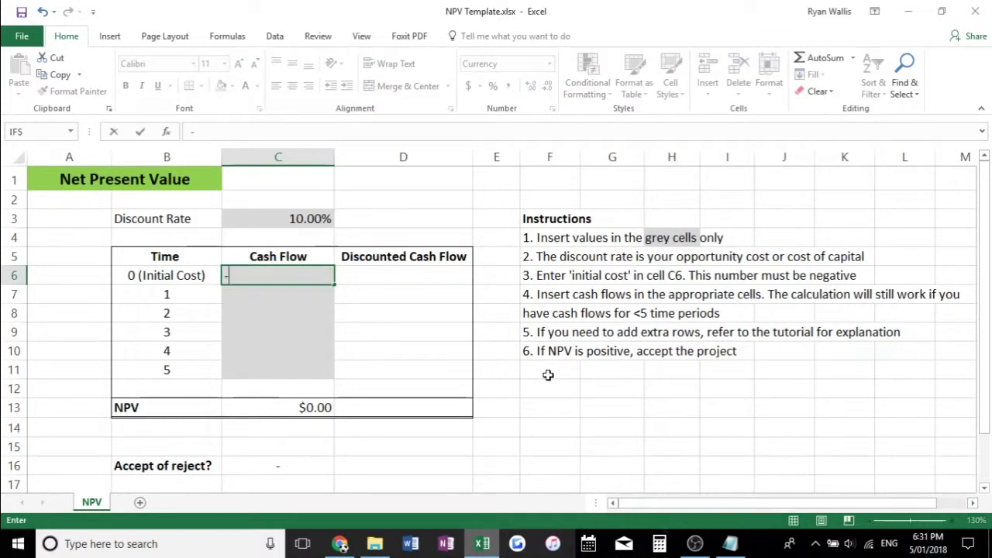
{"action": "type", "text": "50000"}
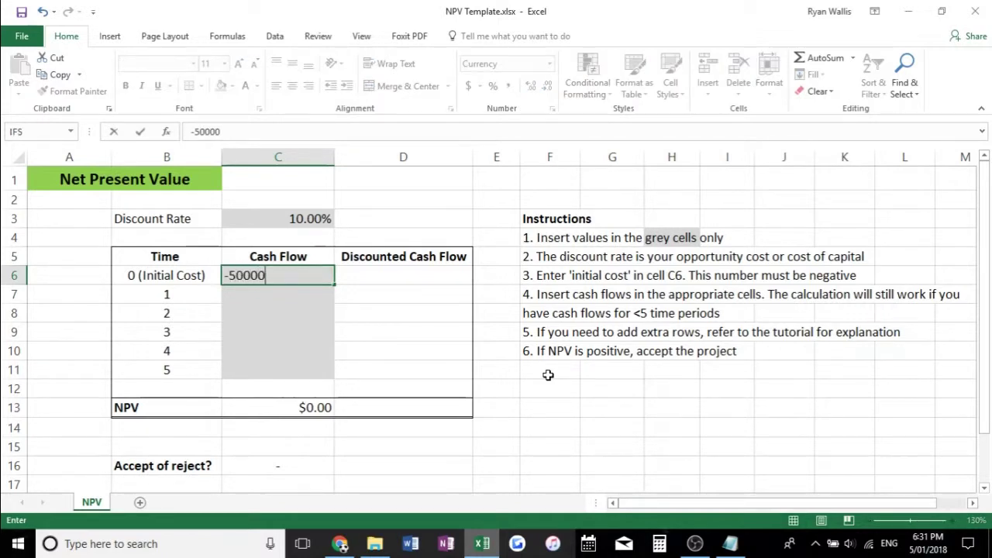
{"action": "key", "text": "Return"}
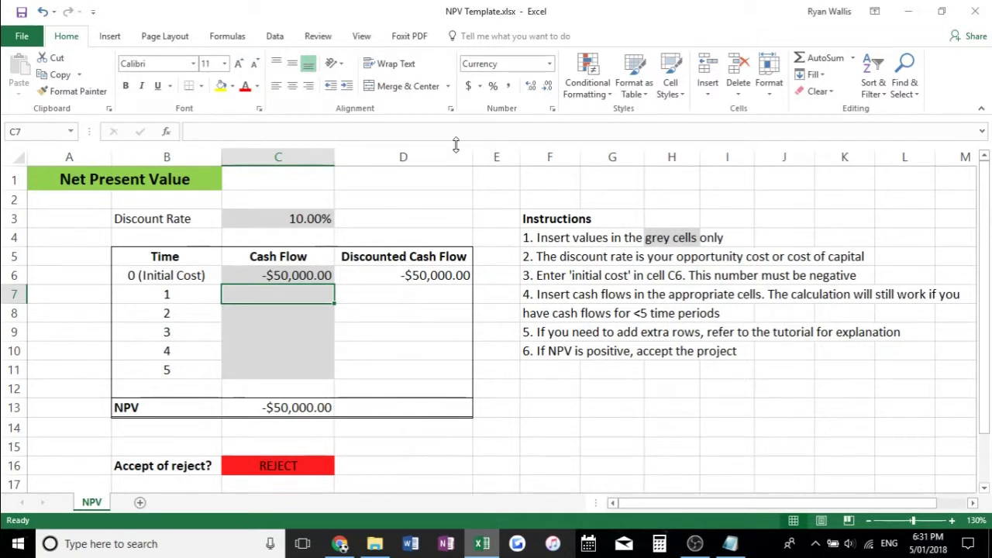
Enter period 1–5 cash flows of 15000, 15000, 20000, 20000 and 10000.
{"action": "type", "text": "15000"}
{"action": "key", "text": "Return"}
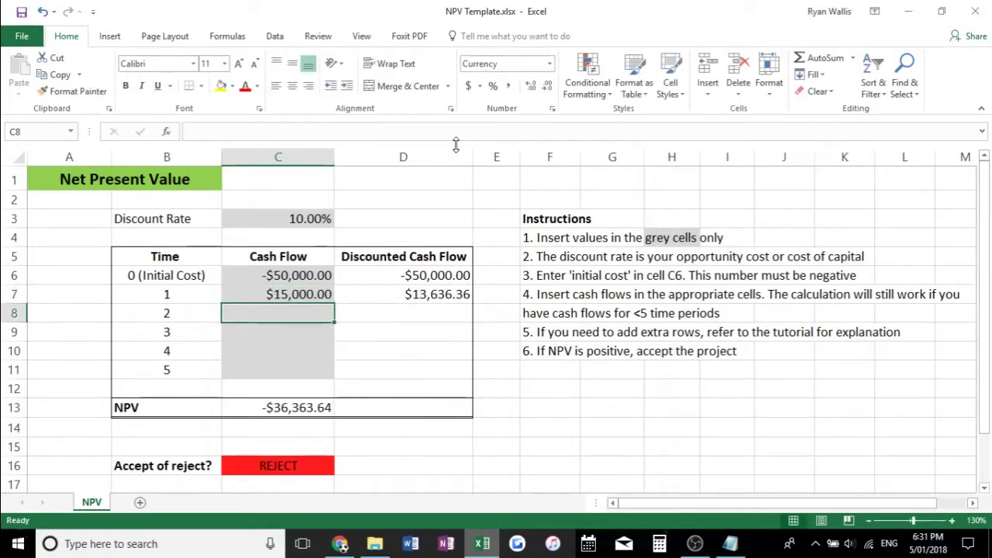
{"action": "type", "text": "15000"}
{"action": "key", "text": "Return"}
{"action": "type", "text": "20000"}
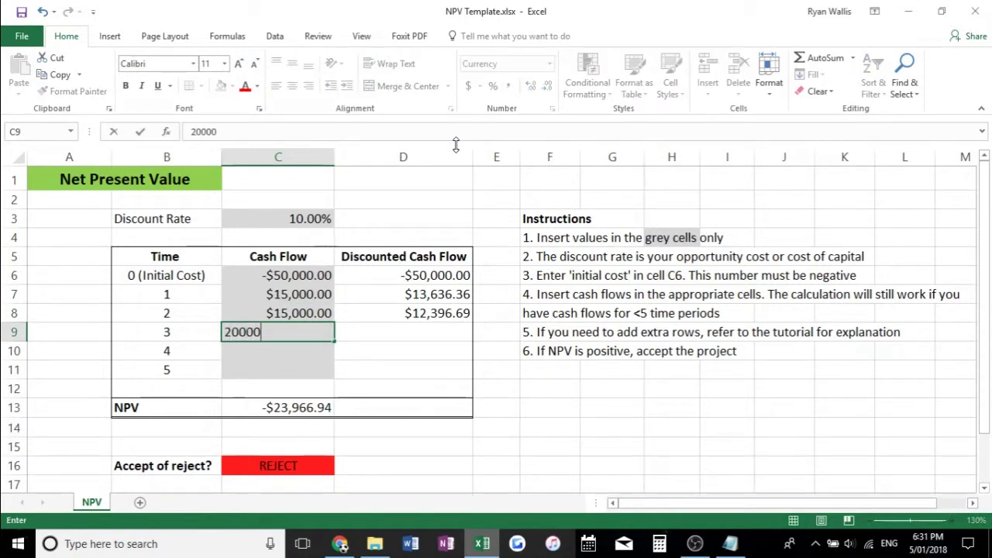
{"action": "key", "text": "Return"}
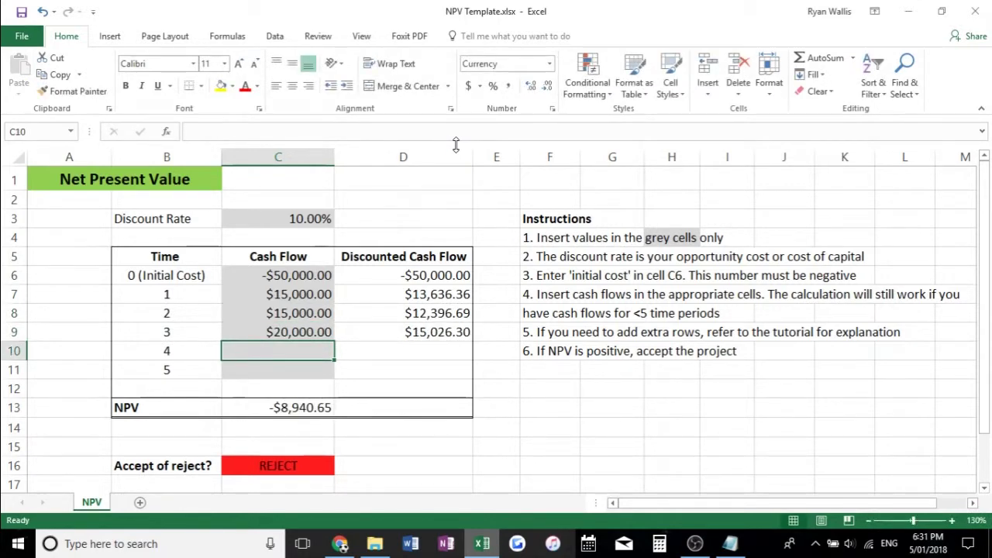
{"action": "type", "text": "20000"}
{"action": "key", "text": "Return"}
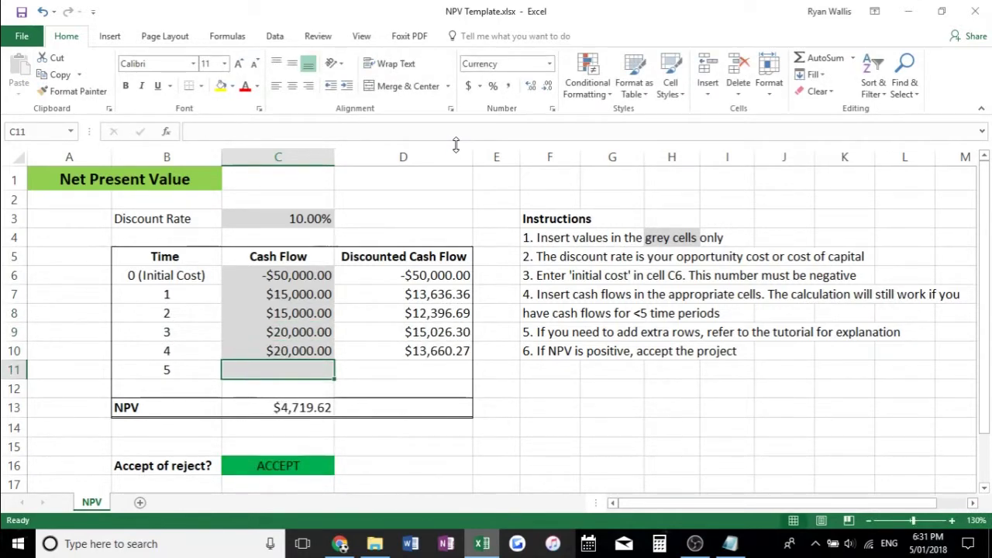
{"action": "type", "text": "10000"}
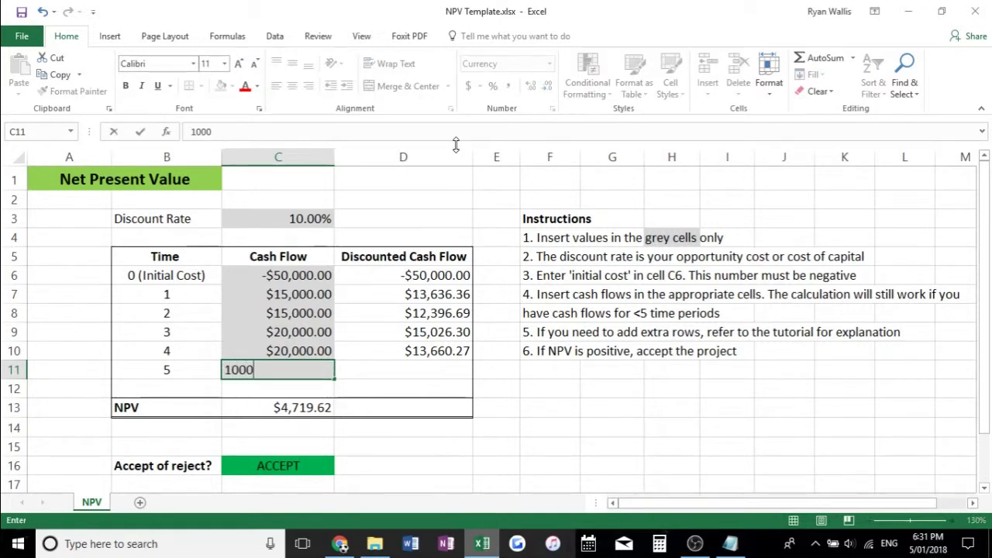
{"action": "key", "text": "Return"}
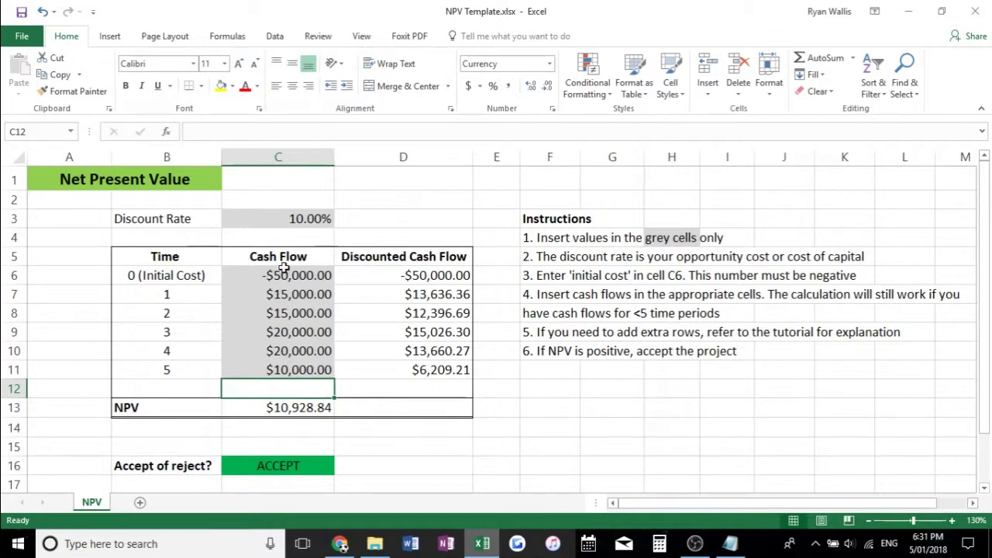
{"action": "left_click", "coordinate": [302, 219]}
{"action": "left_click_drag", "start_coordinate": [287, 279], "coordinate": [295, 383]}
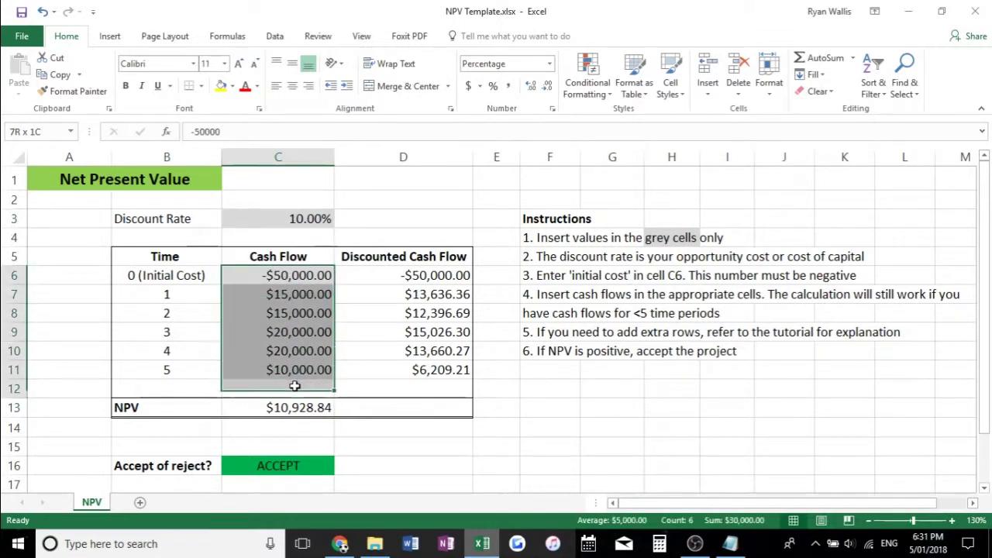
{"action": "left_click", "coordinate": [578, 409]}
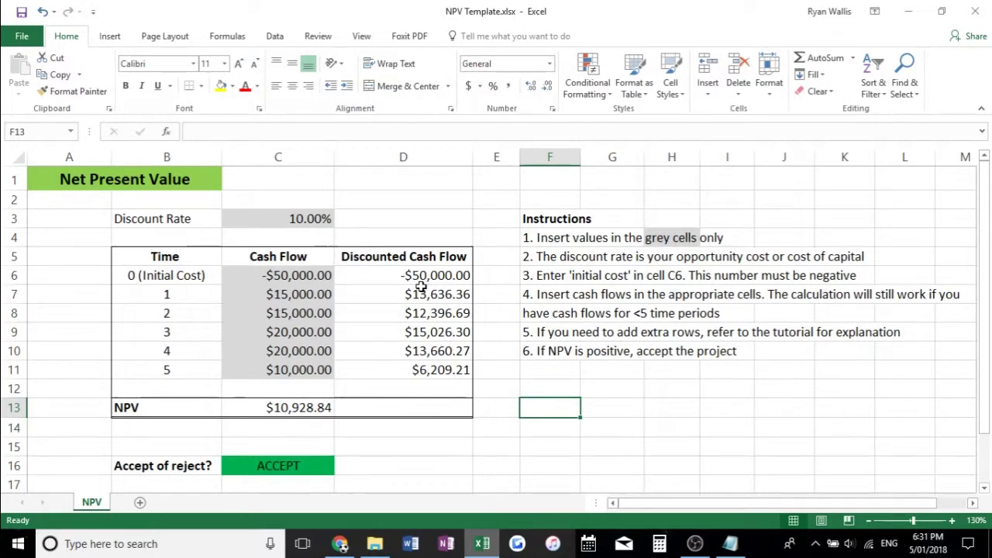
{"action": "left_click", "coordinate": [283, 406]}
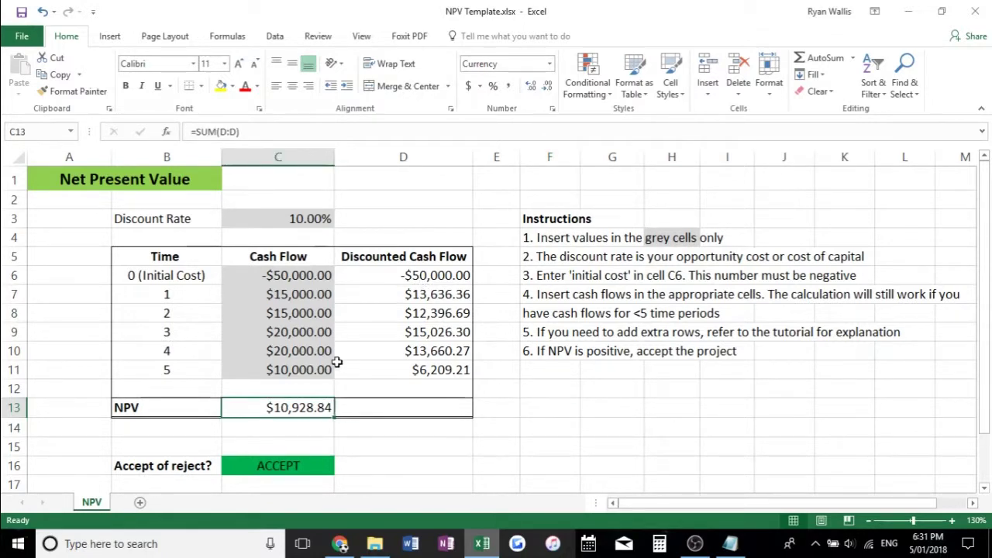
{"action": "left_click", "coordinate": [367, 449]}
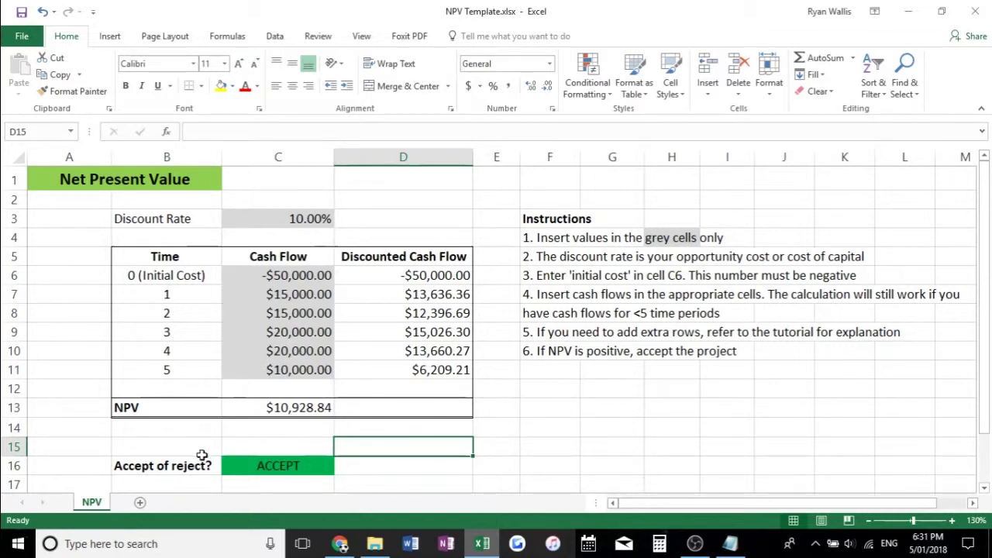
{"action": "left_click", "coordinate": [233, 462]}
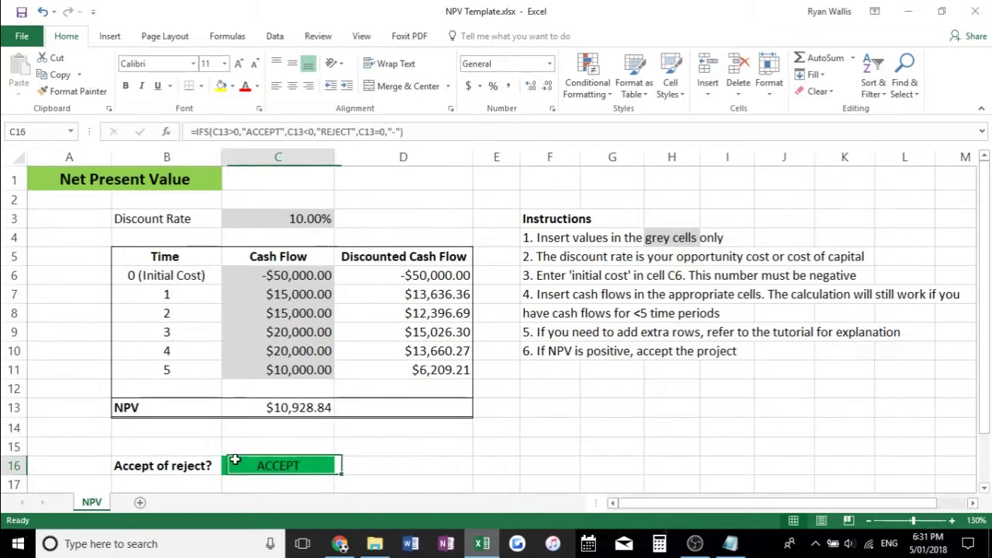
{"action": "left_click", "coordinate": [345, 445]}
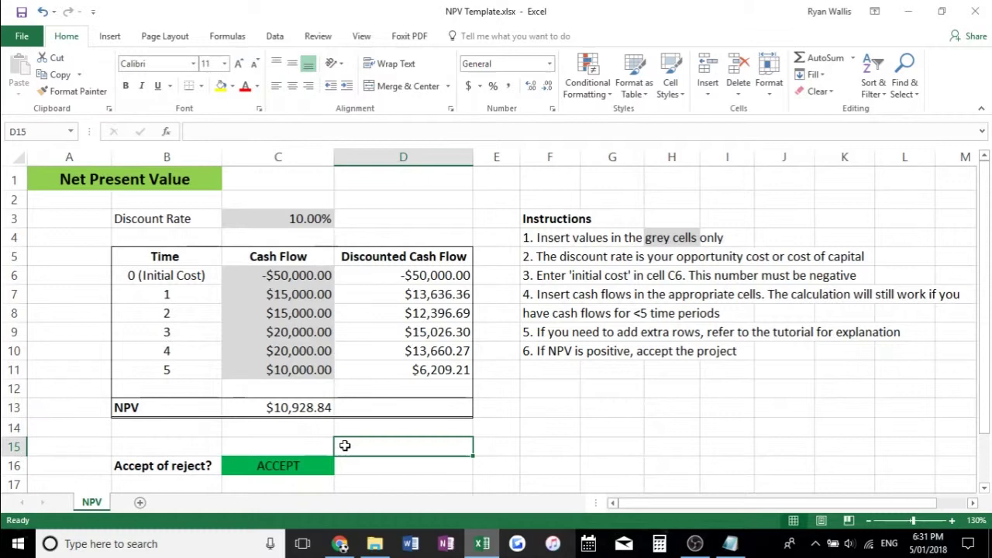
{"action": "left_click", "coordinate": [306, 413]}
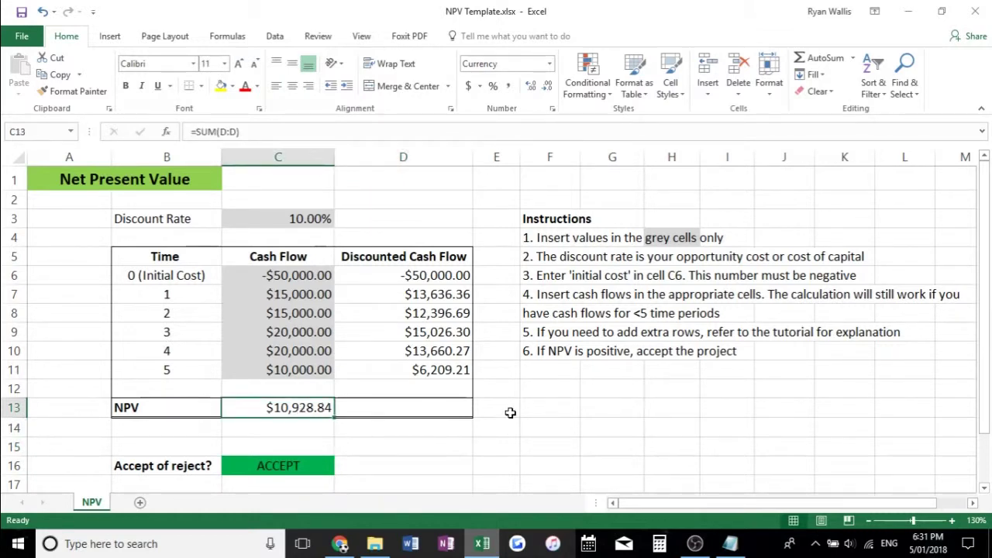
{"action": "left_click", "coordinate": [526, 427]}
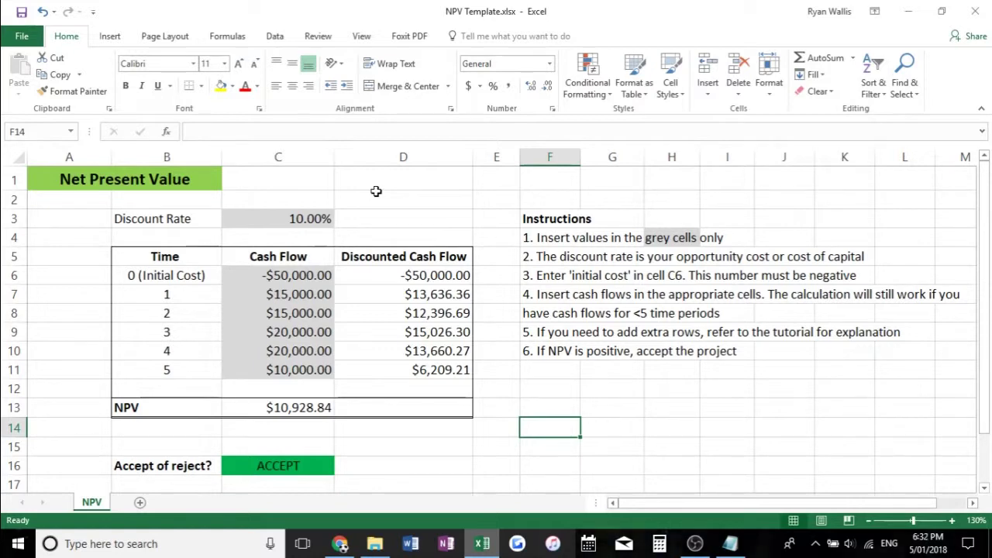
{"action": "left_click", "coordinate": [330, 220]}
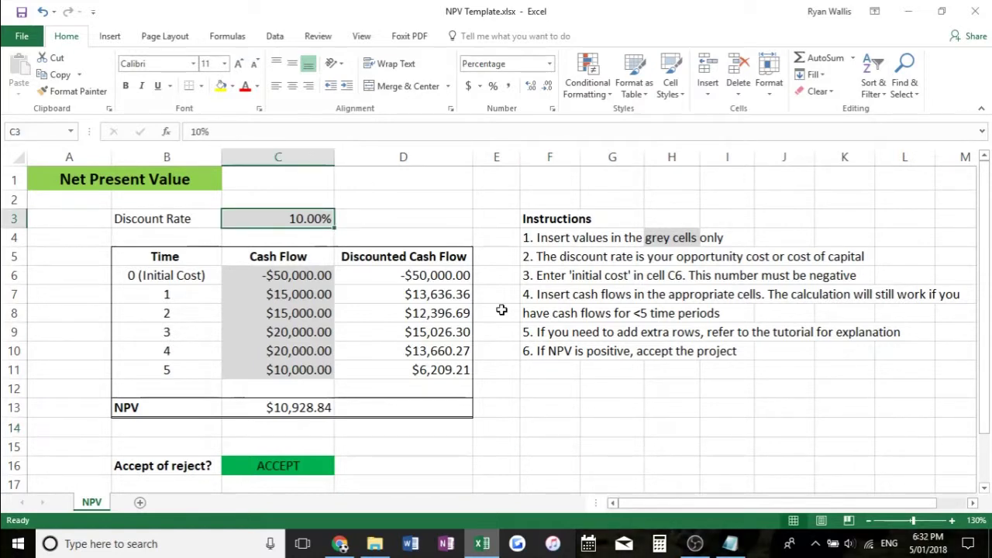
{"action": "left_click", "coordinate": [504, 415]}
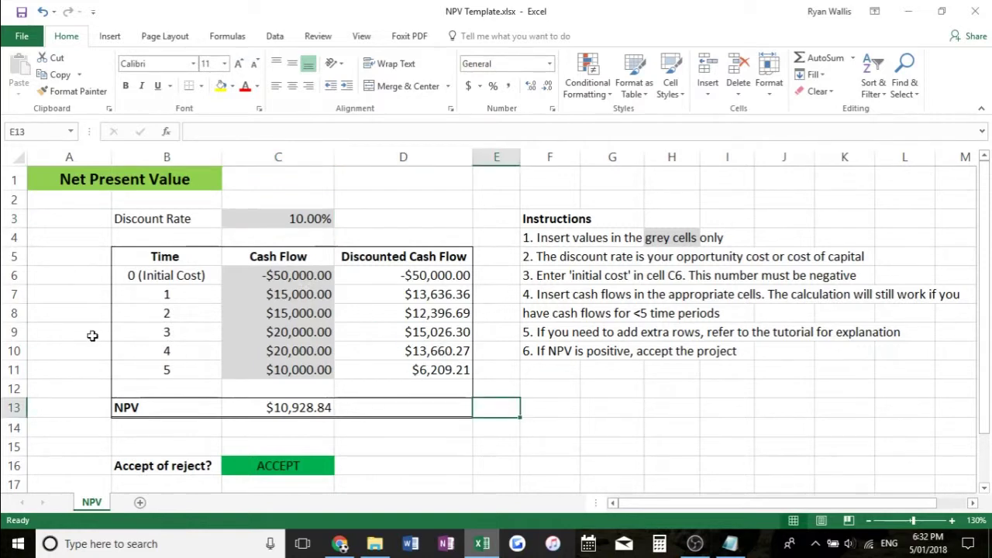
{"action": "left_click_drag", "start_coordinate": [240, 369], "coordinate": [258, 284]}
{"action": "left_click_drag", "start_coordinate": [174, 292], "coordinate": [169, 379]}
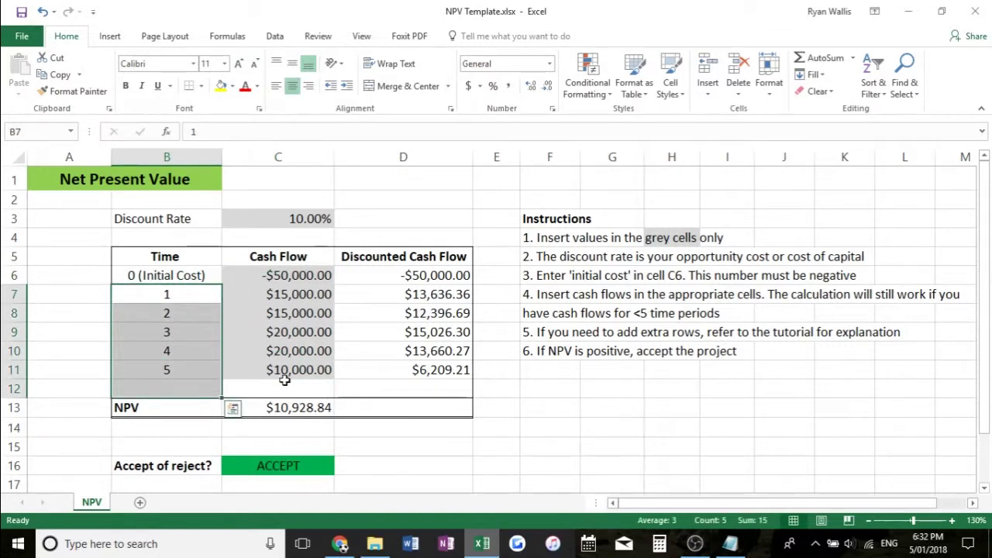
{"action": "left_click_drag", "start_coordinate": [283, 373], "coordinate": [286, 339]}
{"action": "key", "text": "Delete"}
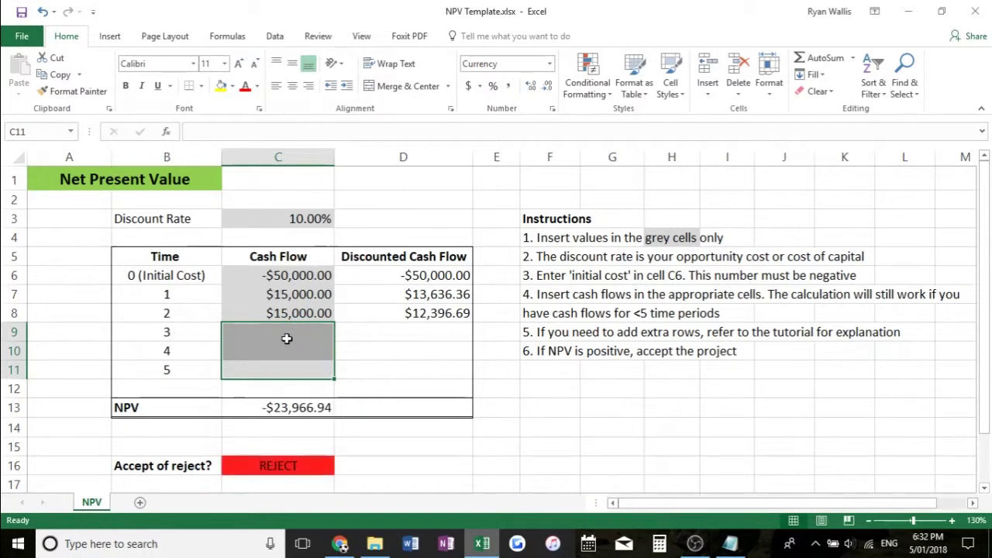
{"action": "left_click", "coordinate": [546, 400]}
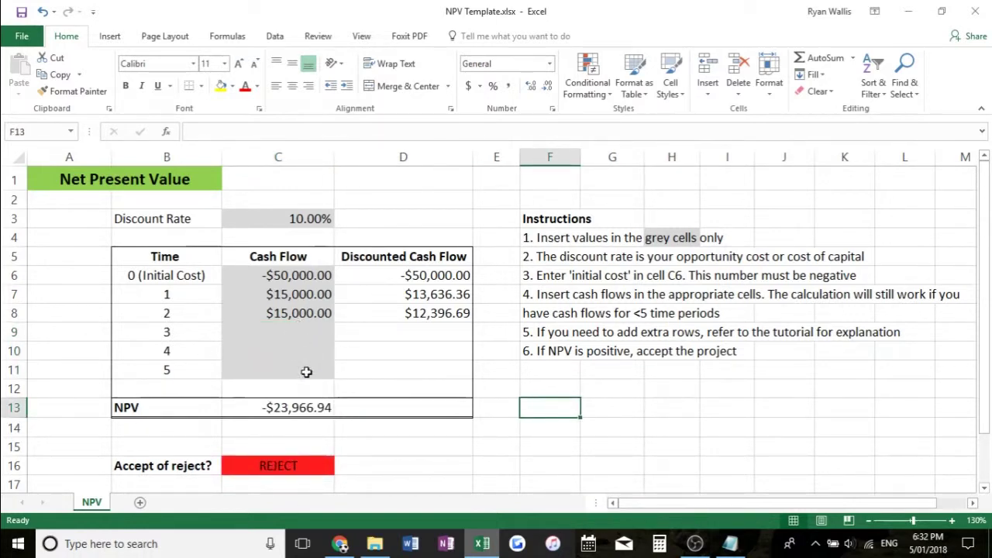
{"action": "key", "text": "ctrl+z"}
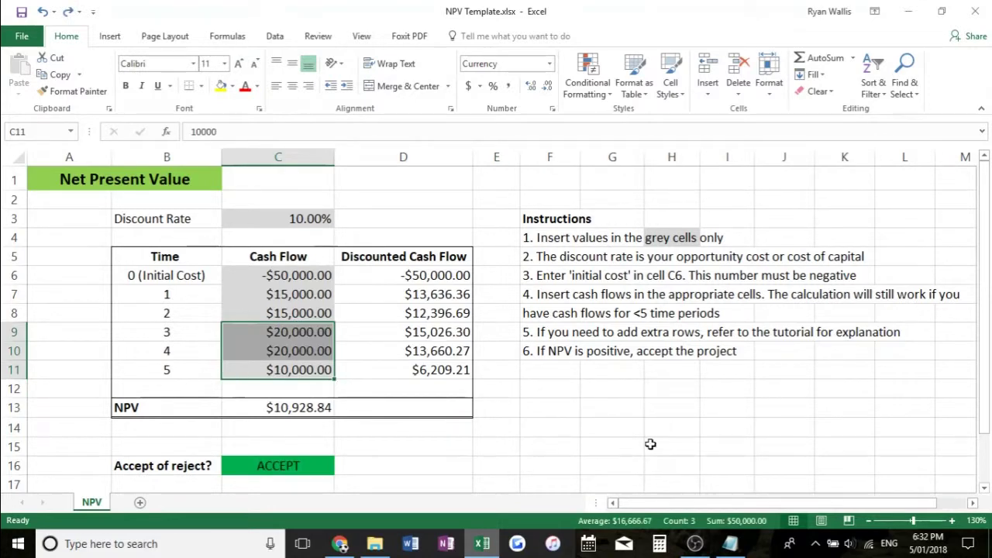
{"action": "left_click", "coordinate": [650, 444]}
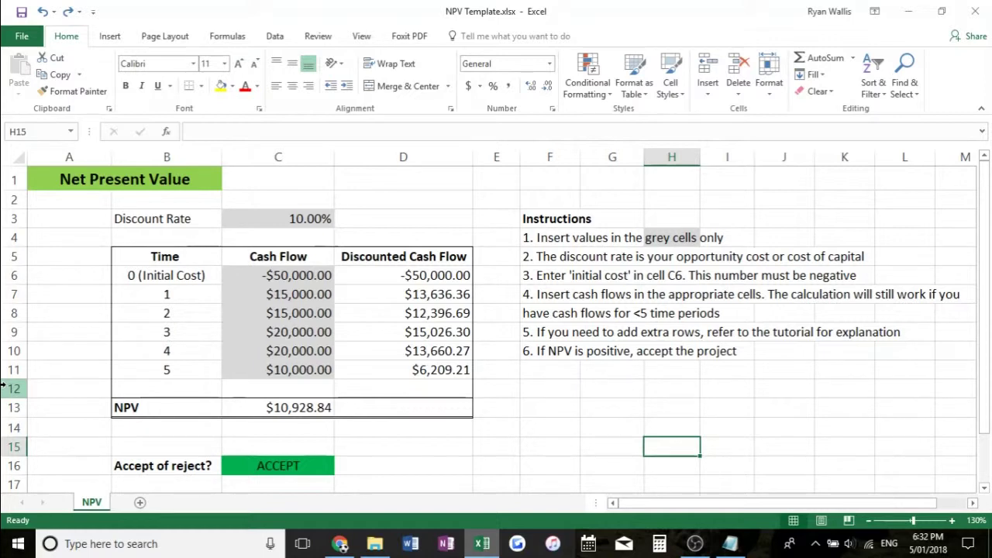
Insert a blank sheet row at row 12, above the NPV row.
{"action": "left_click", "coordinate": [4, 388]}
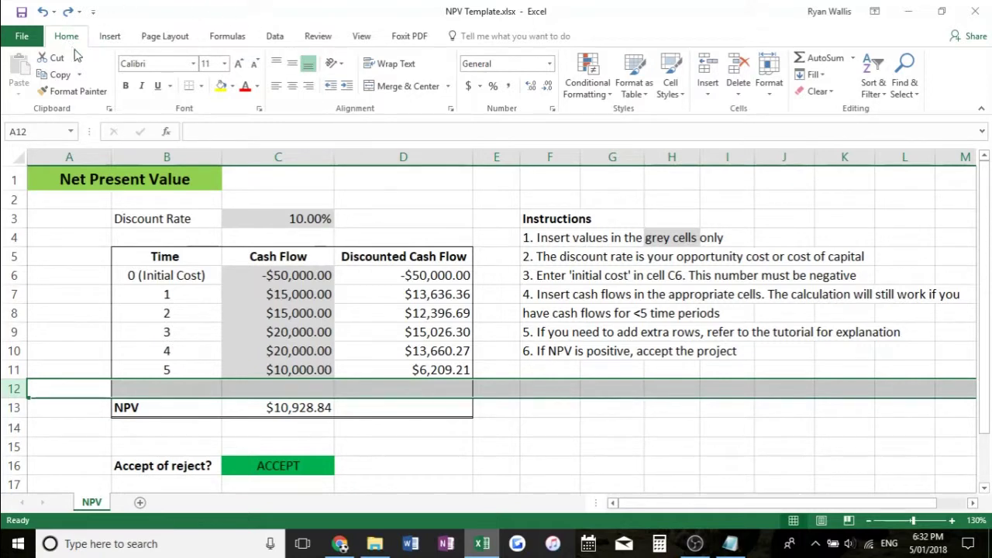
{"action": "left_click", "coordinate": [711, 94]}
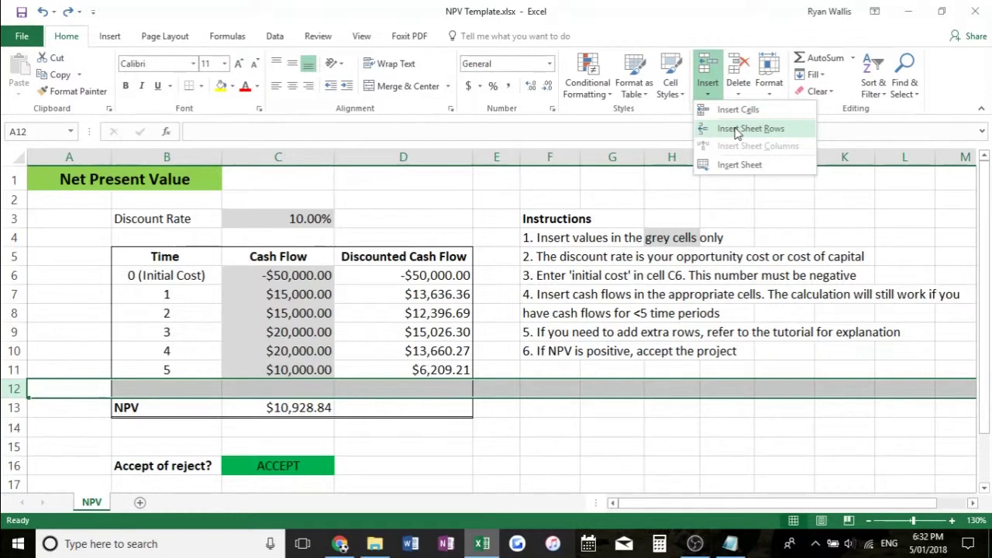
{"action": "left_click", "coordinate": [736, 129]}
{"action": "left_click", "coordinate": [591, 454]}
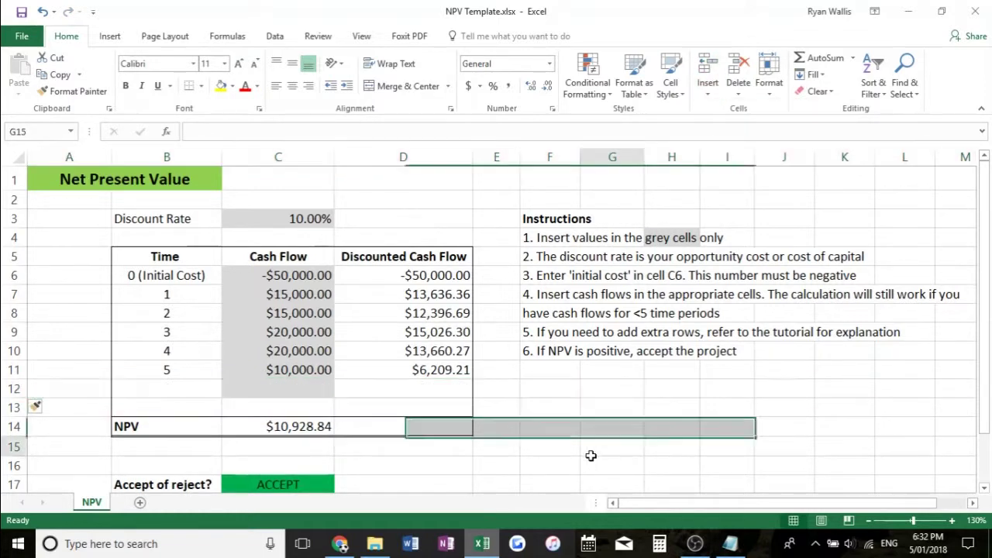
Fill the new row with period 6 and a 15,000 cash flow.
{"action": "left_click", "coordinate": [194, 391]}
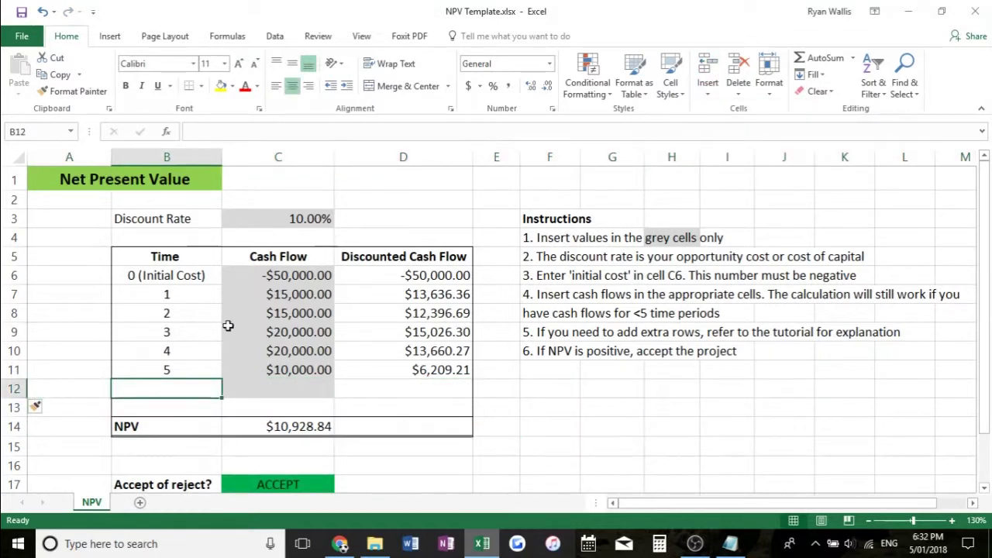
{"action": "type", "text": "6"}
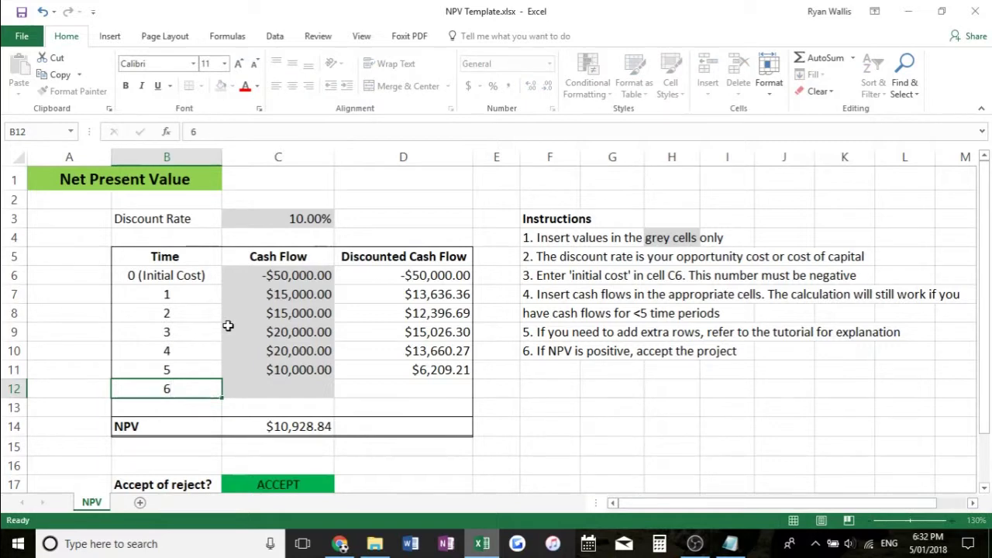
{"action": "key", "text": "Return"}
{"action": "key", "text": "Up"}
{"action": "key", "text": "Right"}
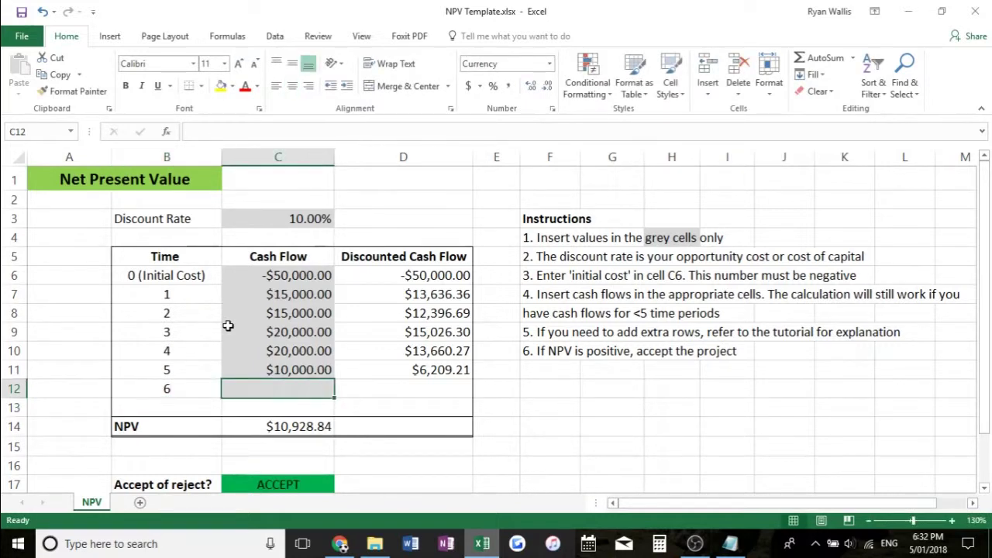
{"action": "type", "text": "15,0"}
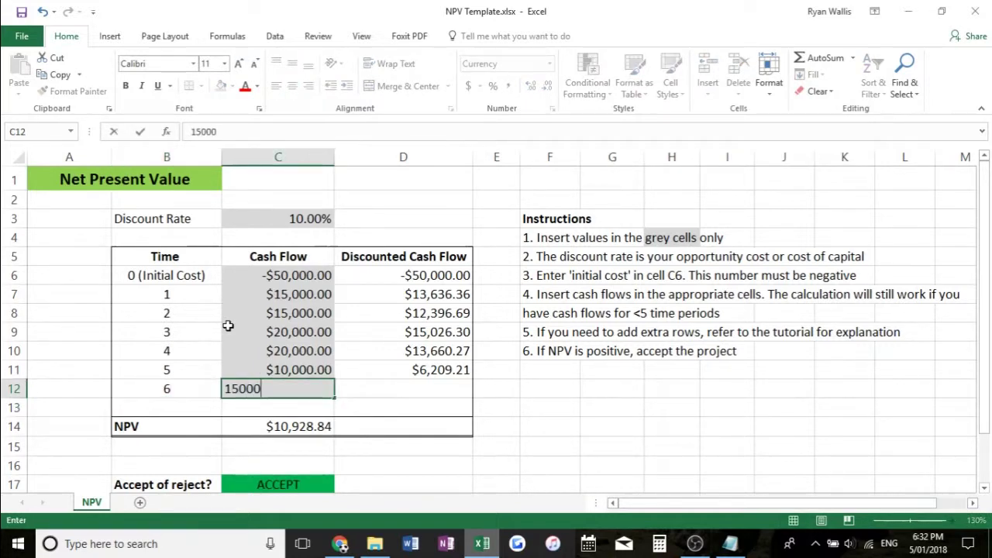
{"action": "type", "text": "00"}
{"action": "key", "text": "Return"}
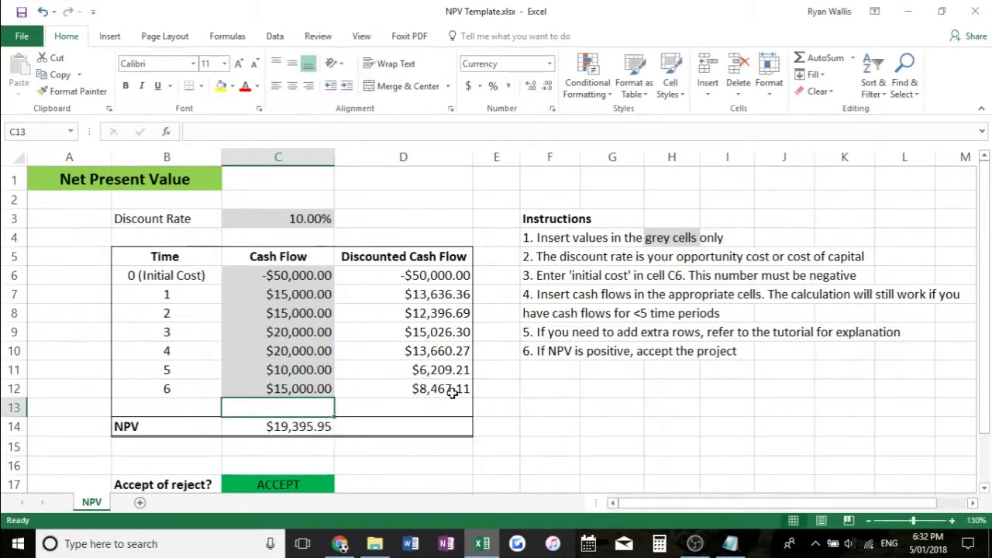
{"action": "left_click", "coordinate": [452, 392]}
{"action": "scroll", "coordinate": [601, 387], "scroll_direction": "down", "scroll_amount": 2}
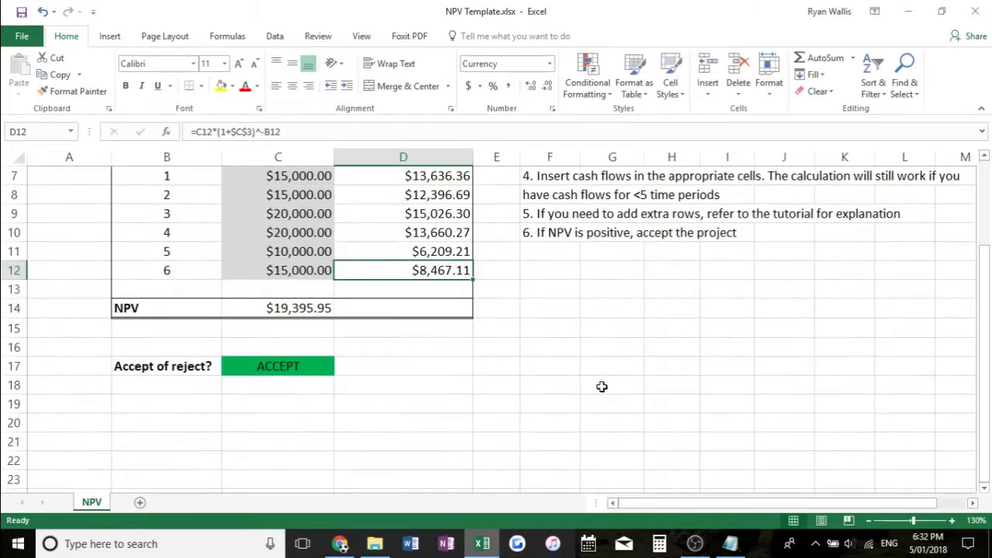
{"action": "left_click", "coordinate": [307, 309]}
{"action": "scroll", "coordinate": [464, 385], "scroll_direction": "up", "scroll_amount": 1}
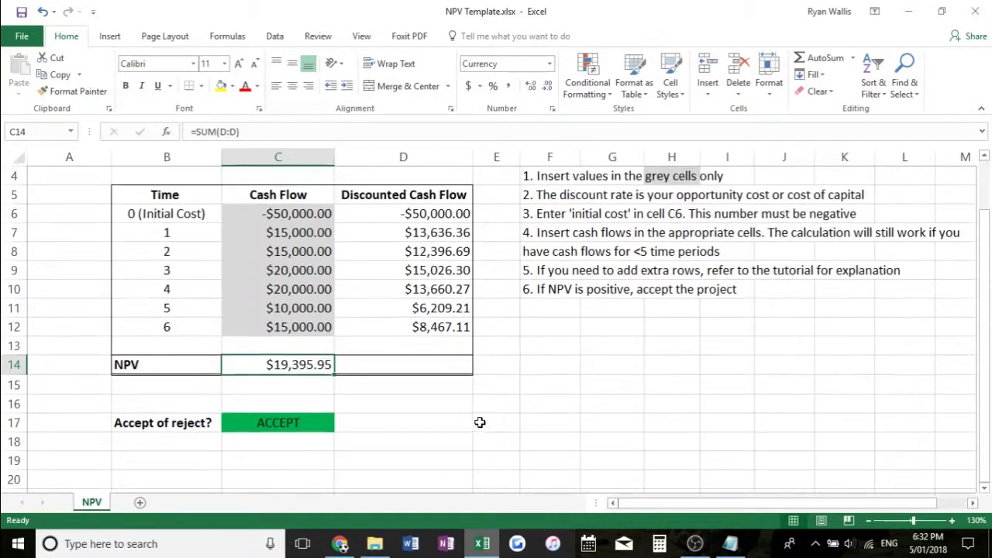
{"action": "scroll", "coordinate": [581, 396], "scroll_direction": "up", "scroll_amount": 1}
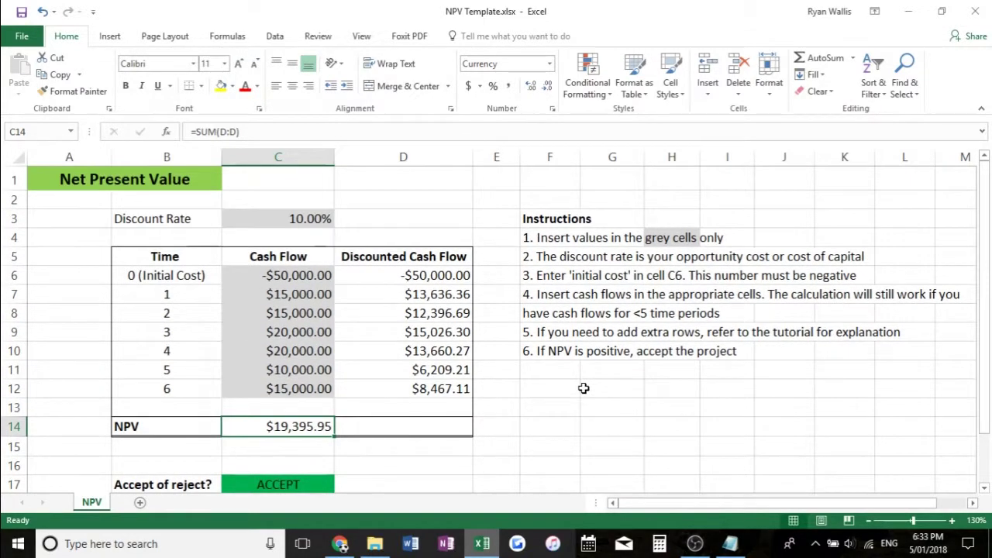
{"action": "scroll", "coordinate": [583, 389], "scroll_direction": "down", "scroll_amount": 1}
{"action": "scroll", "coordinate": [574, 375], "scroll_direction": "up", "scroll_amount": 1}
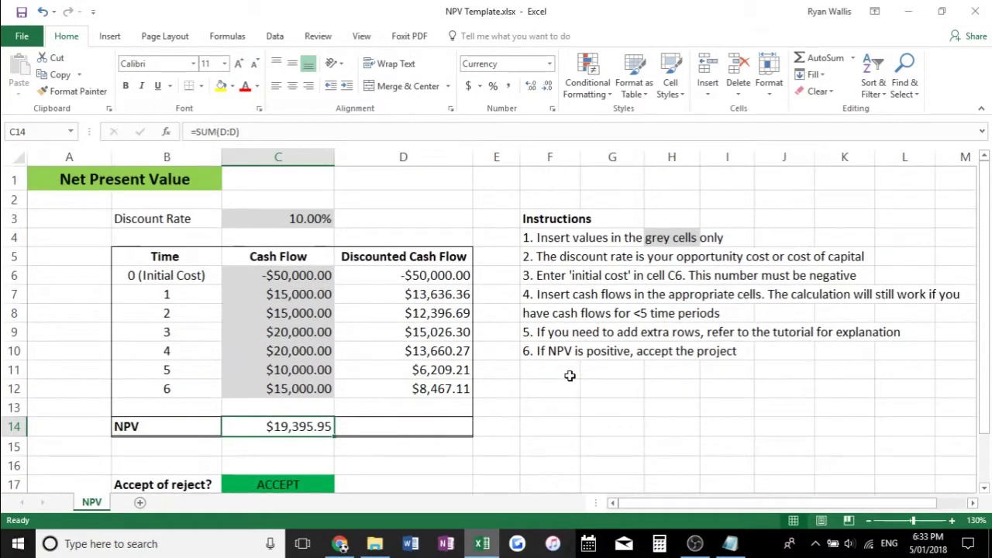
{"action": "left_click", "coordinate": [570, 375]}
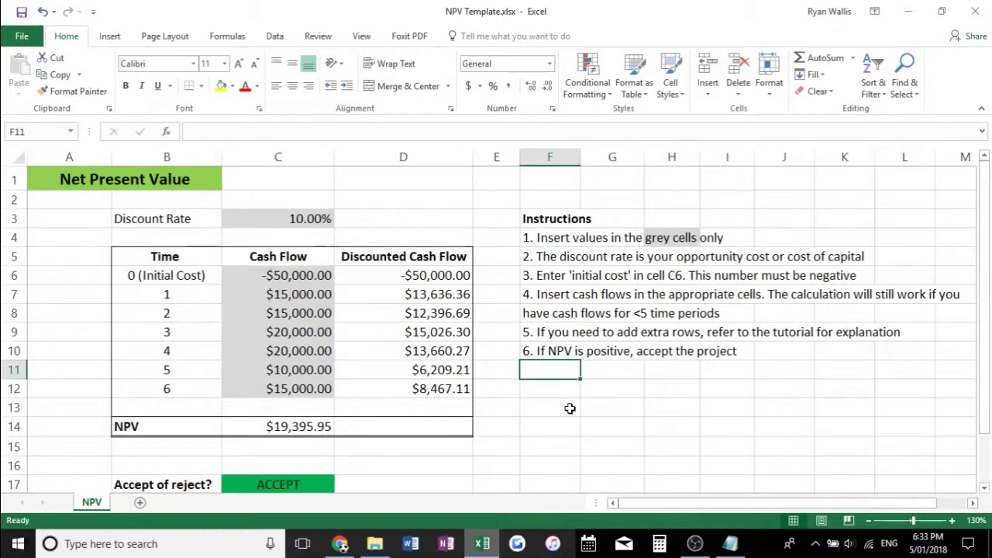